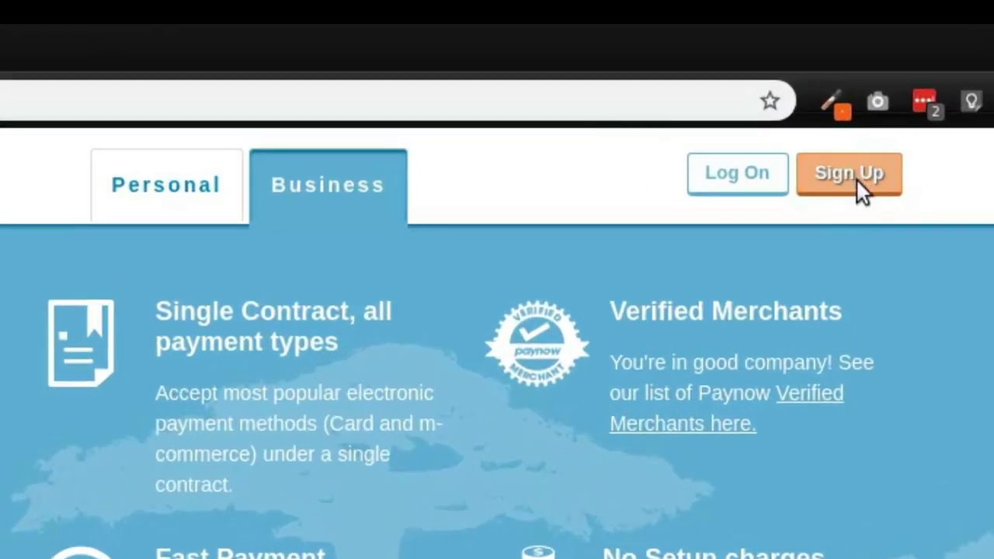
- Open the merchant Sign Up form from the Business tab of the Paynow home page
left_click(854, 179)
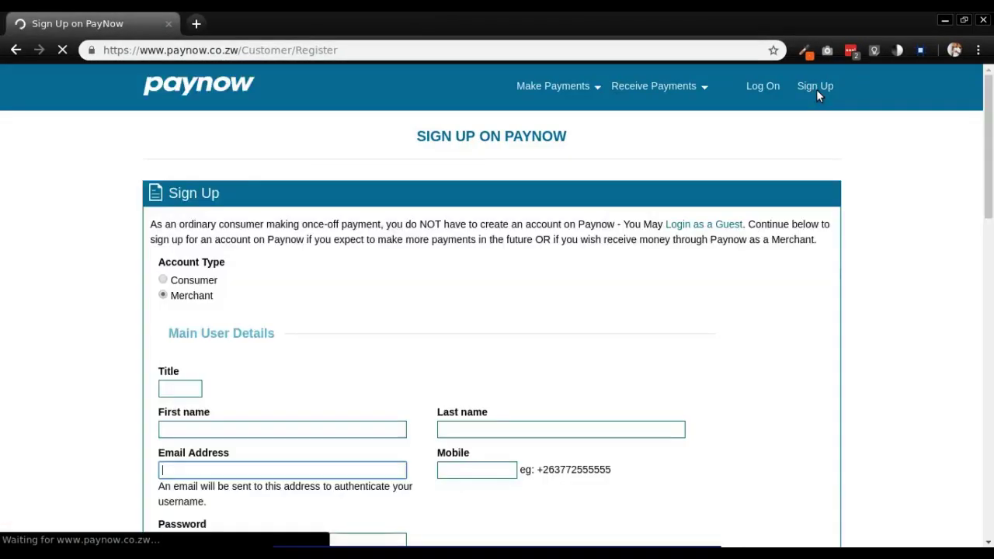
- Enter title 'Mr' and the contact's first name in the Register form
scroll(284, 264, "down", 2)
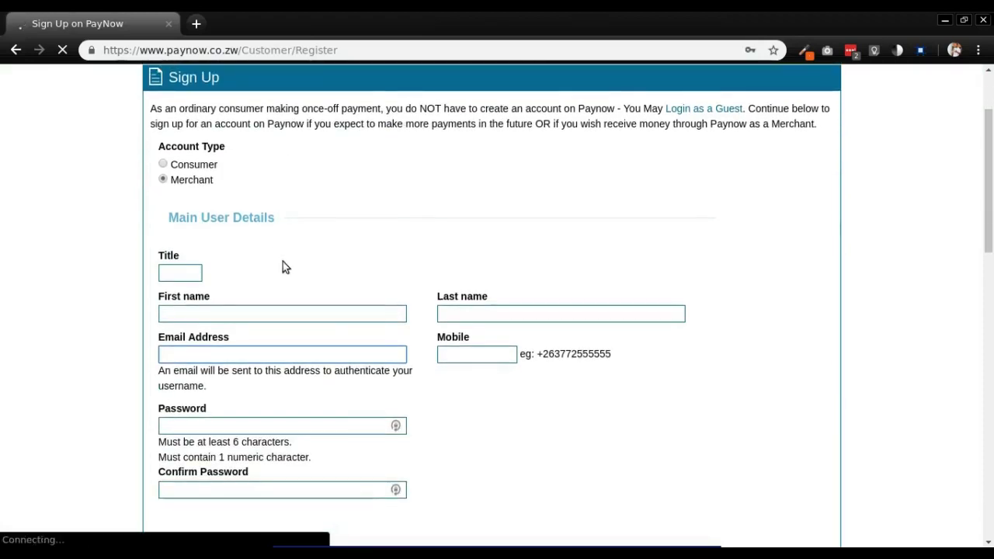
left_click(180, 271)
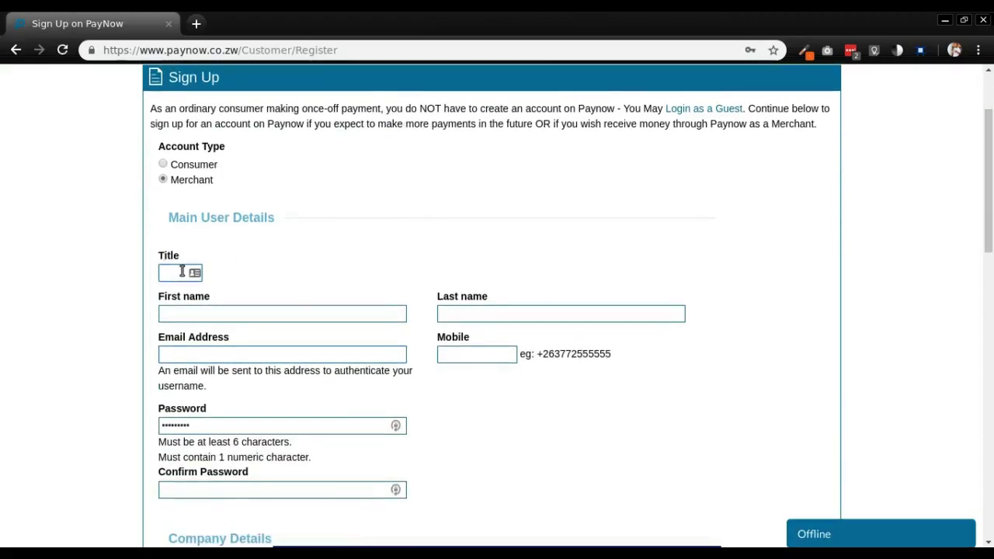
type("Mr")
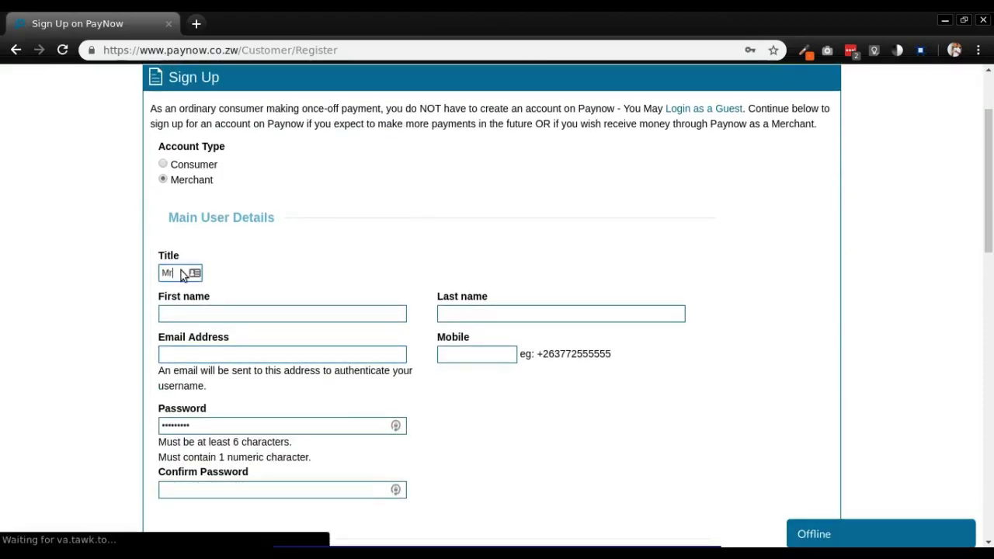
key("Tab")
type("N")
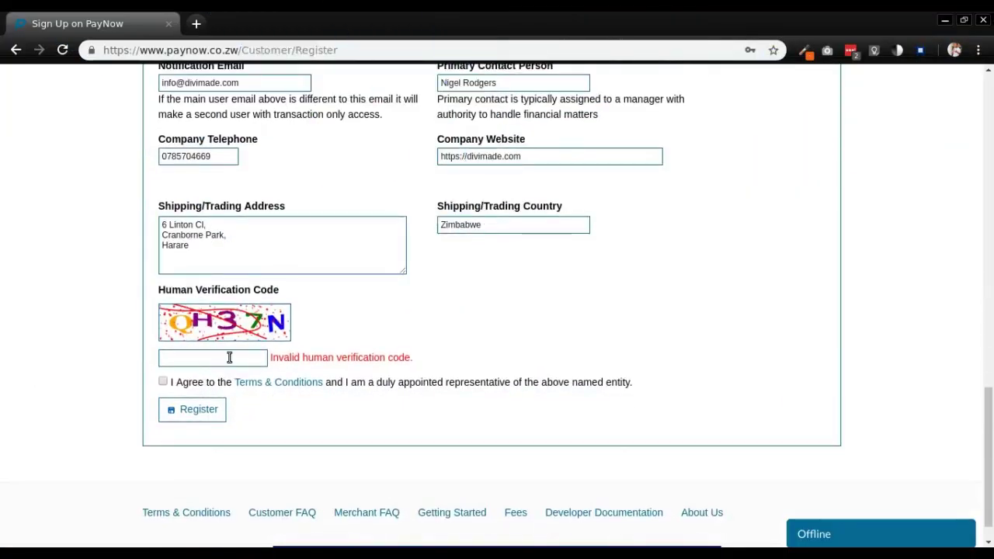
left_click(229, 358)
key("Tab")
left_click(229, 357)
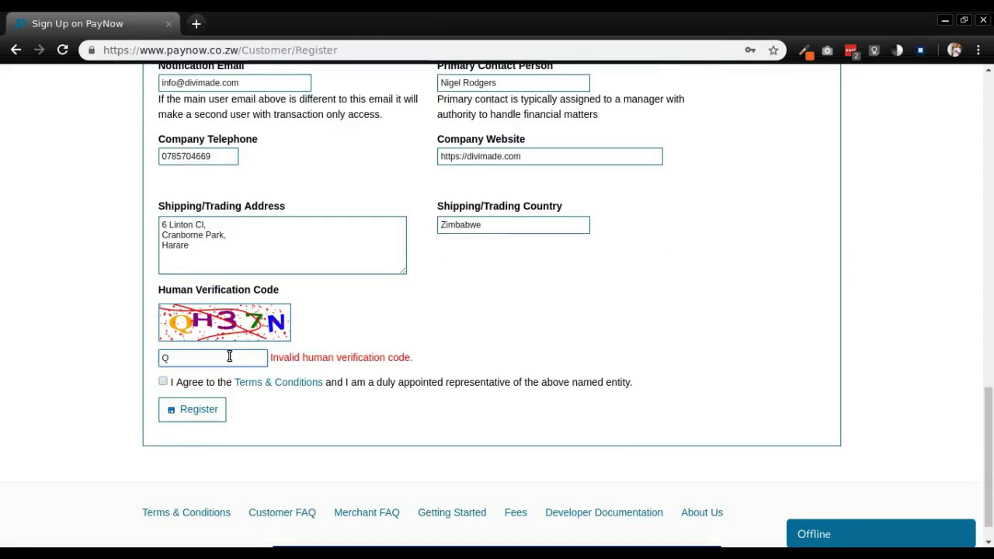
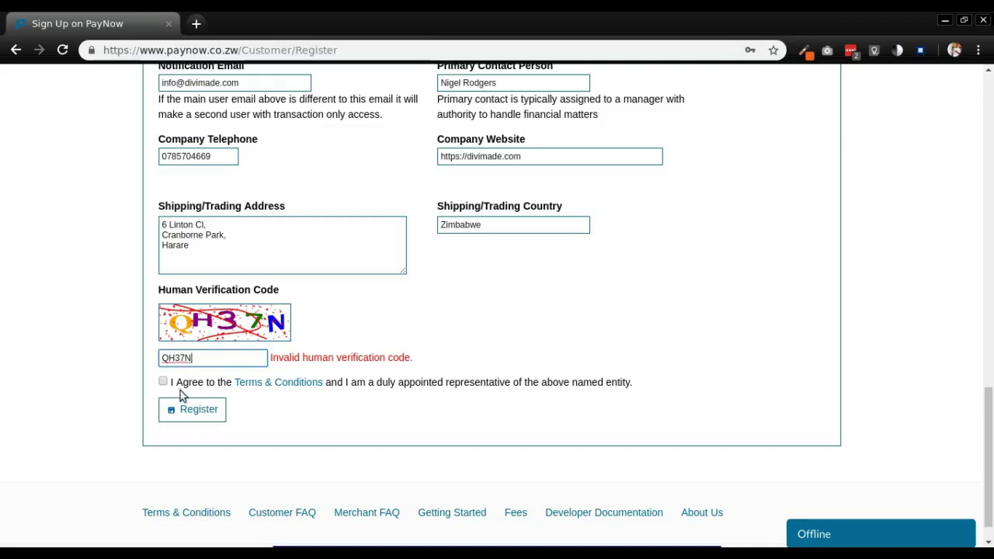
left_click(163, 382)
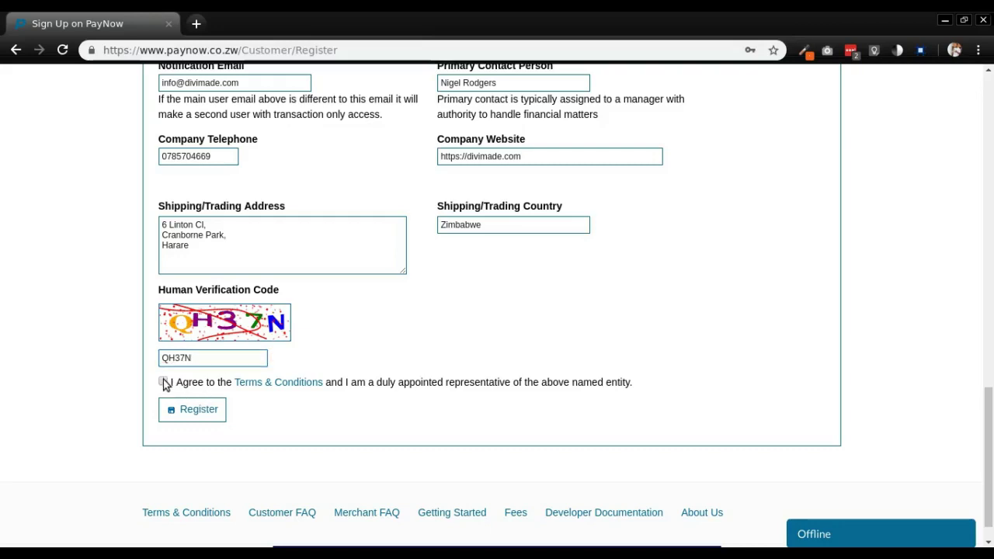
- Register and save the password, then copy the welcome email's verification link into a new browser tab
left_click(207, 414)
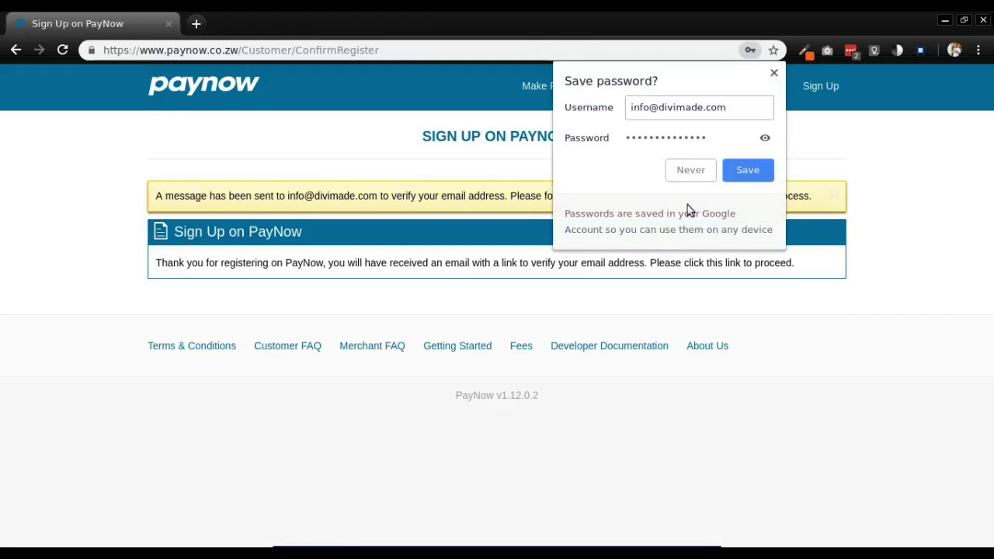
left_click(749, 171)
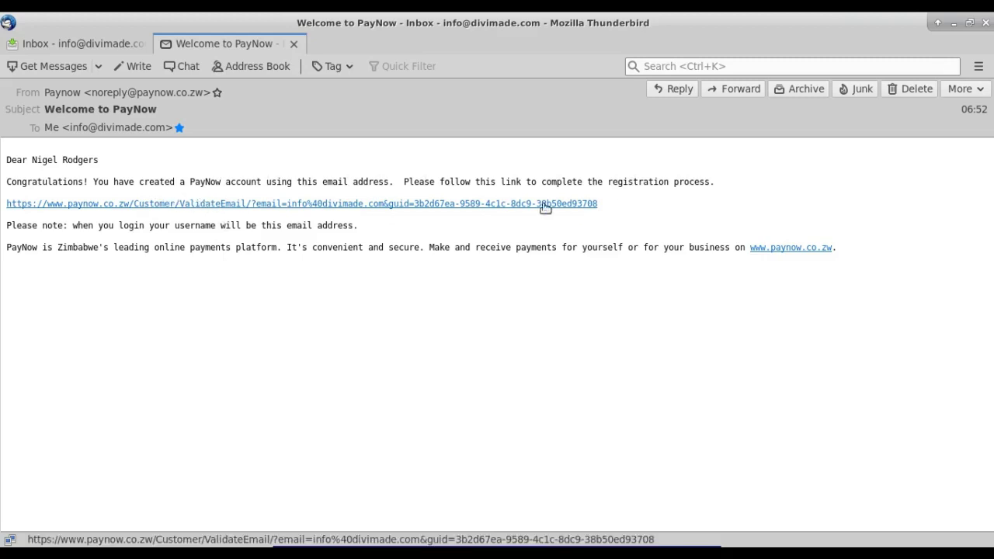
right_click(468, 208)
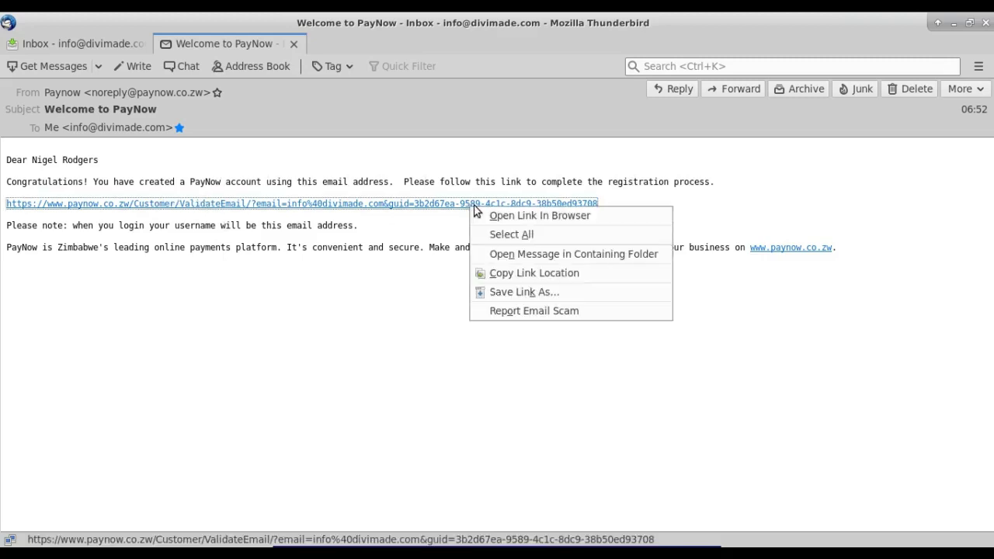
left_click(533, 274)
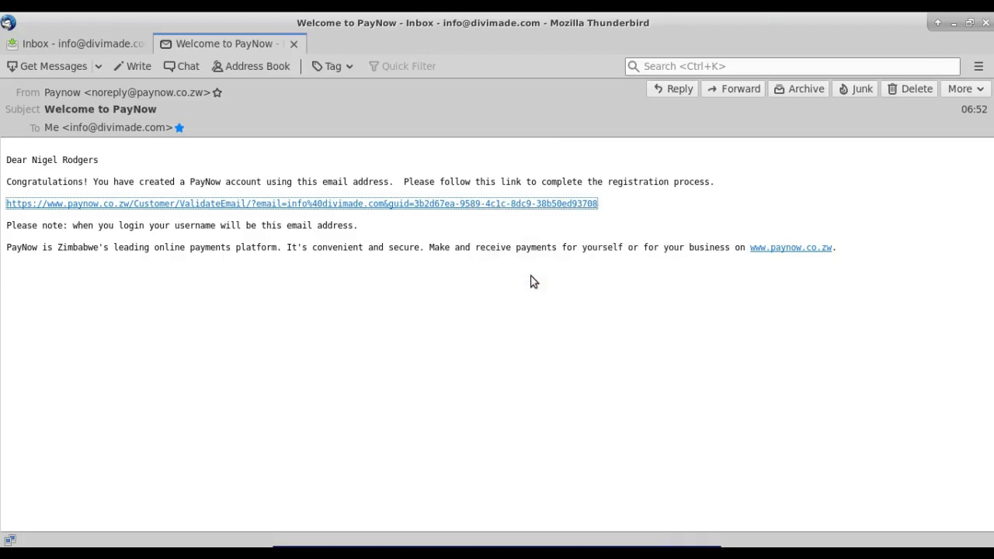
key("alt+Tab")
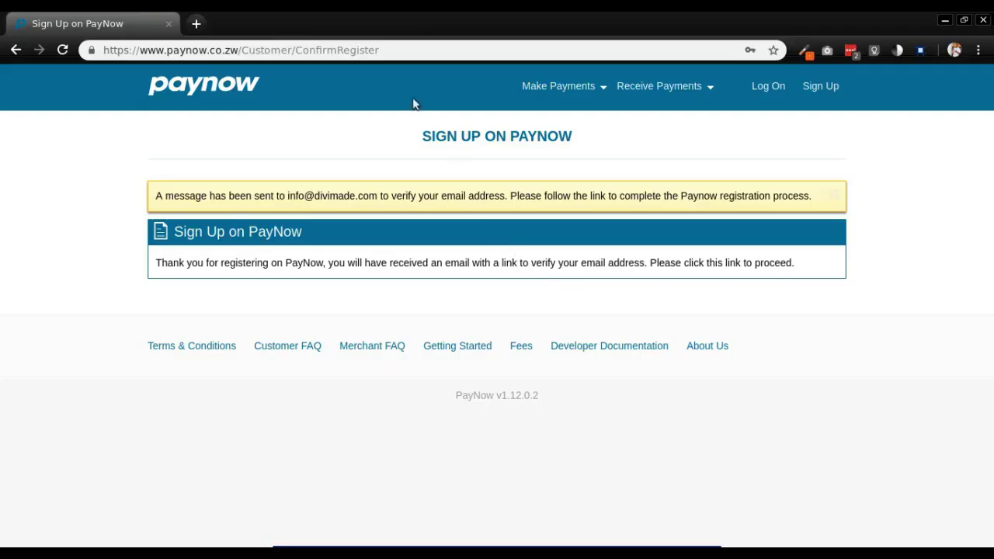
left_click(196, 24)
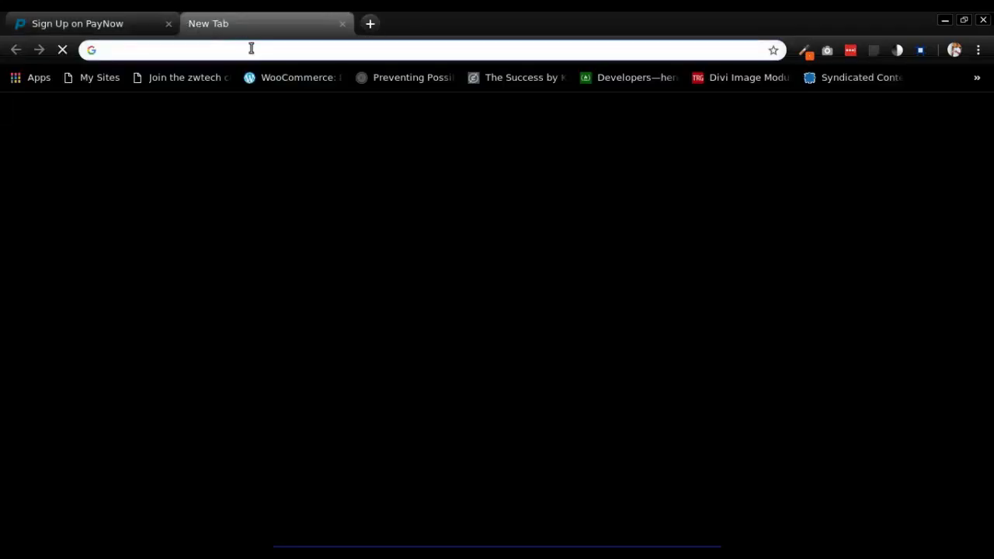
- Open the pasted verification link to validate the email, then log in with the saved credentials
key("ctrl+v")
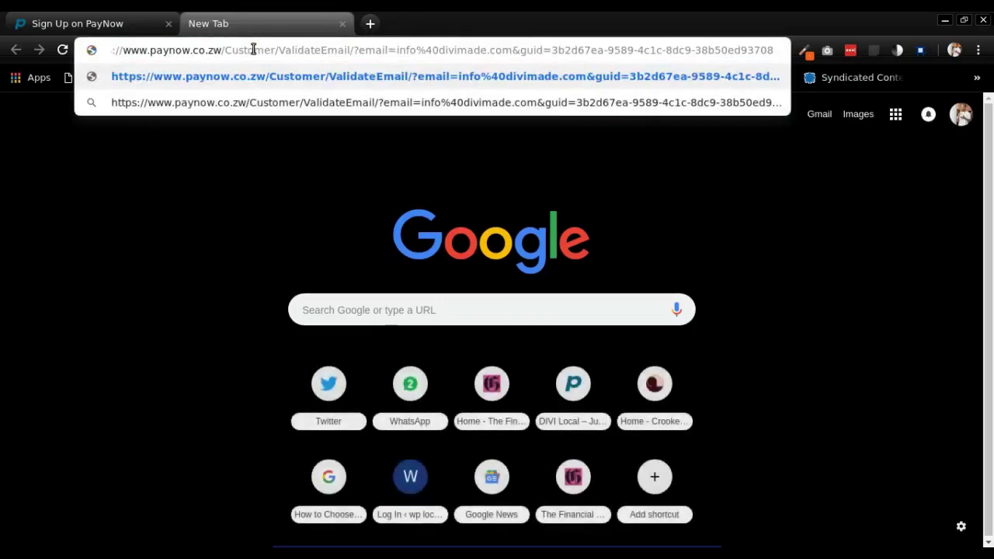
key("Return")
left_click(284, 298)
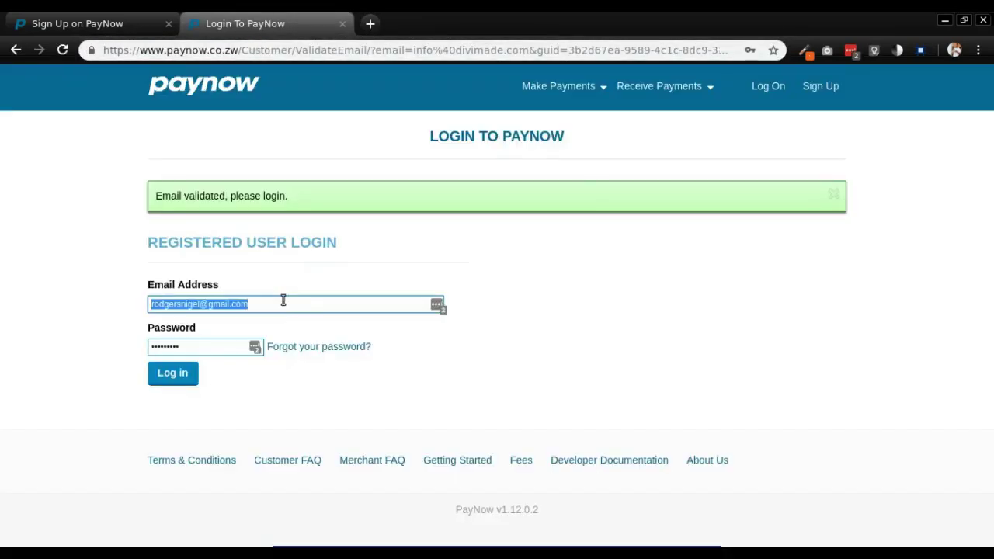
type("i")
key("BackSpace")
key("BackSpace")
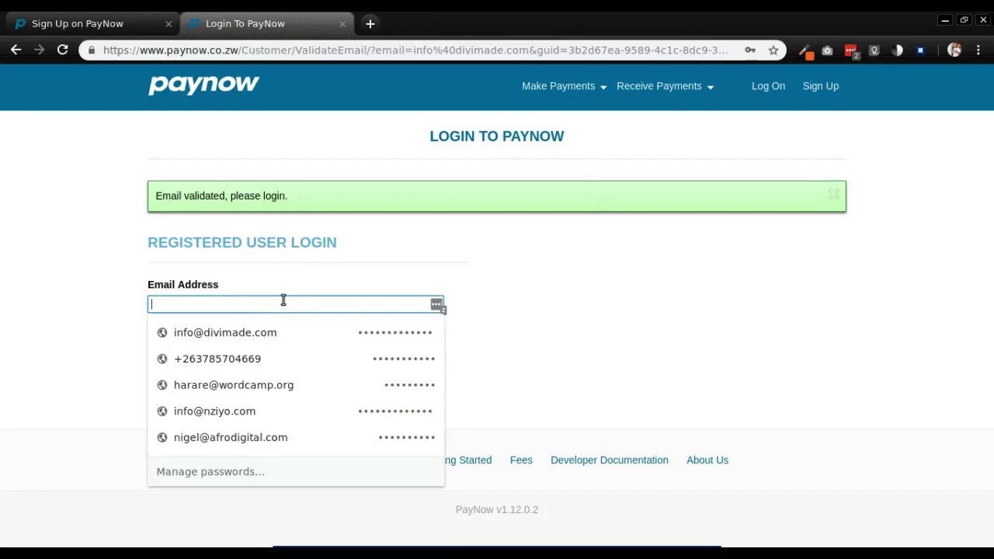
key("Down")
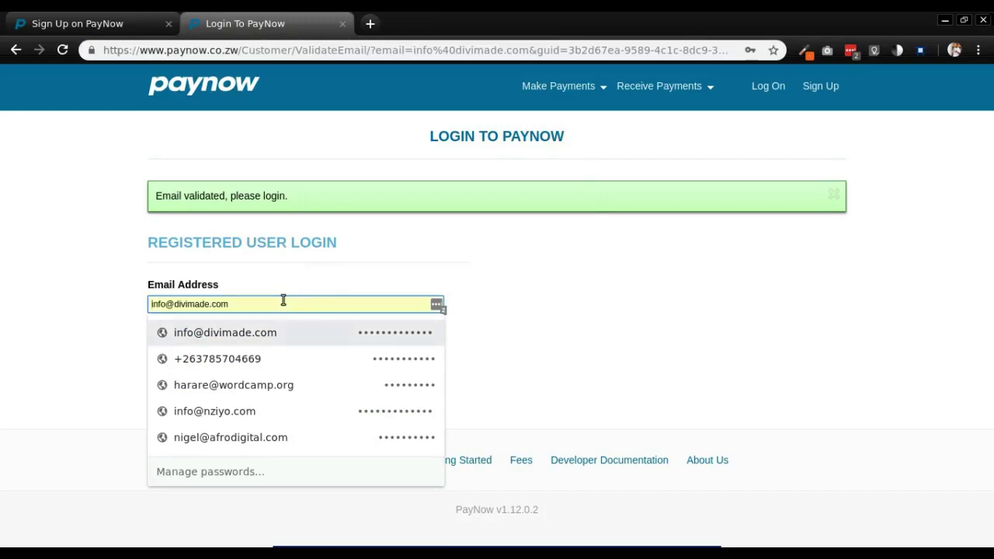
key("Return")
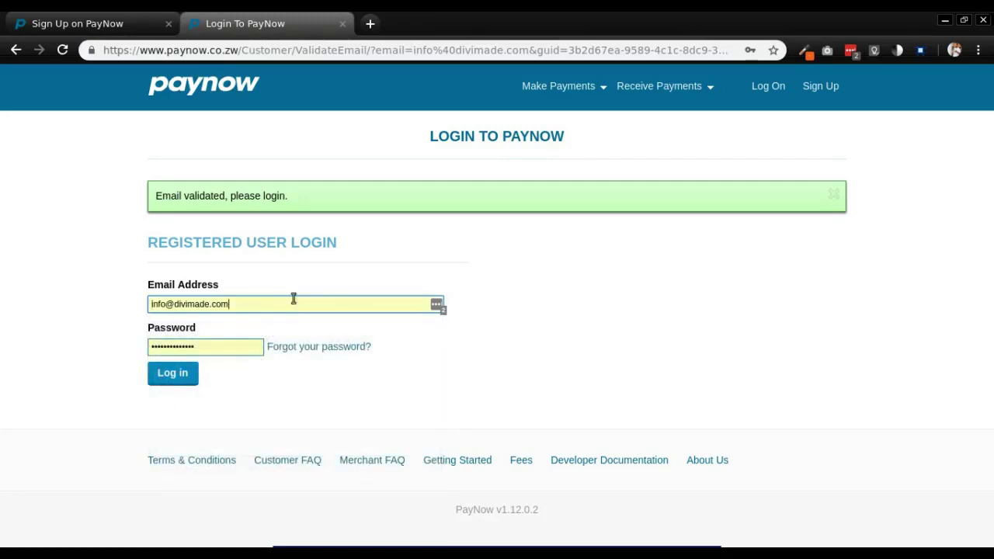
left_click(175, 376)
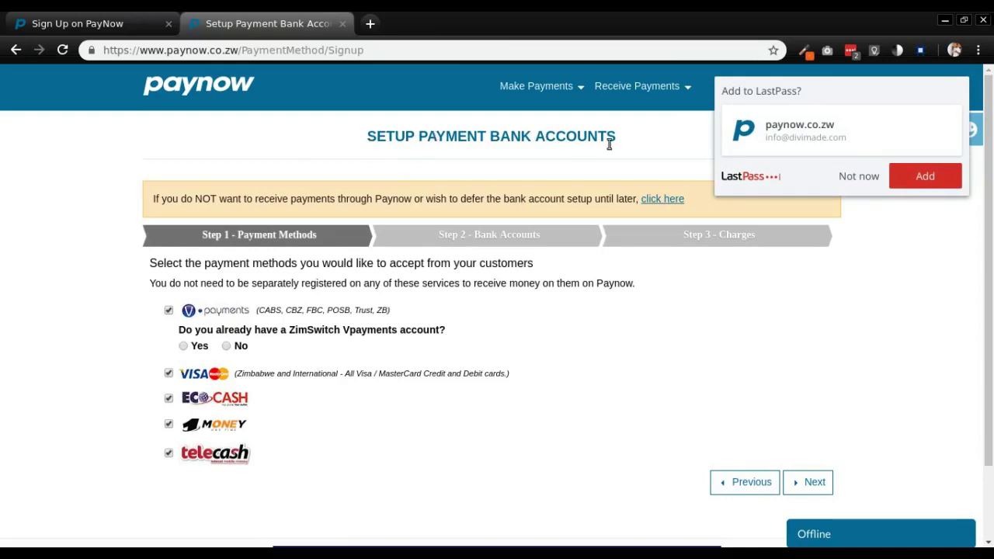
- Dismiss the LastPass prompt and accept all Step 1 payment methods to reach Step 2 Bank Accounts
left_click(841, 176)
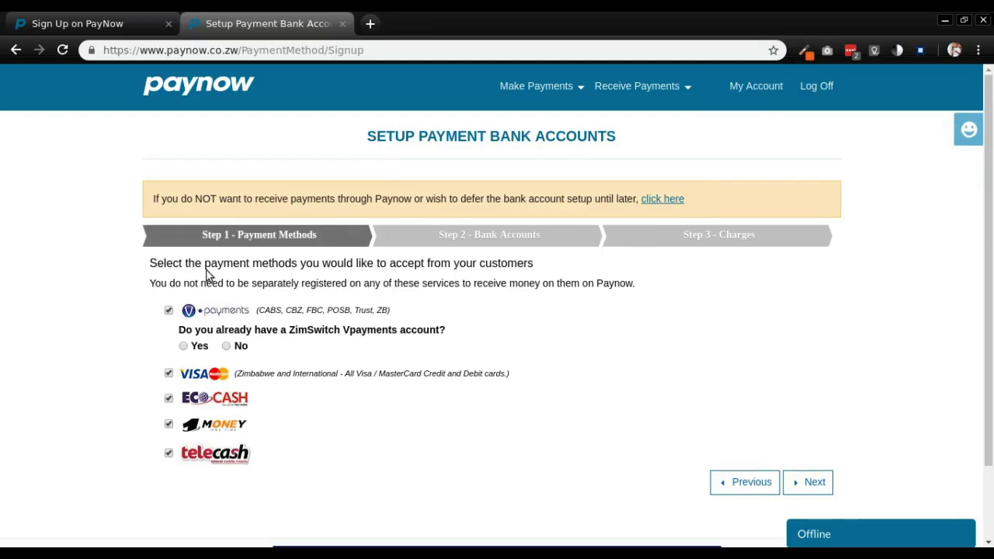
scroll(208, 274, "down", 1)
scroll(166, 264, "down", 1)
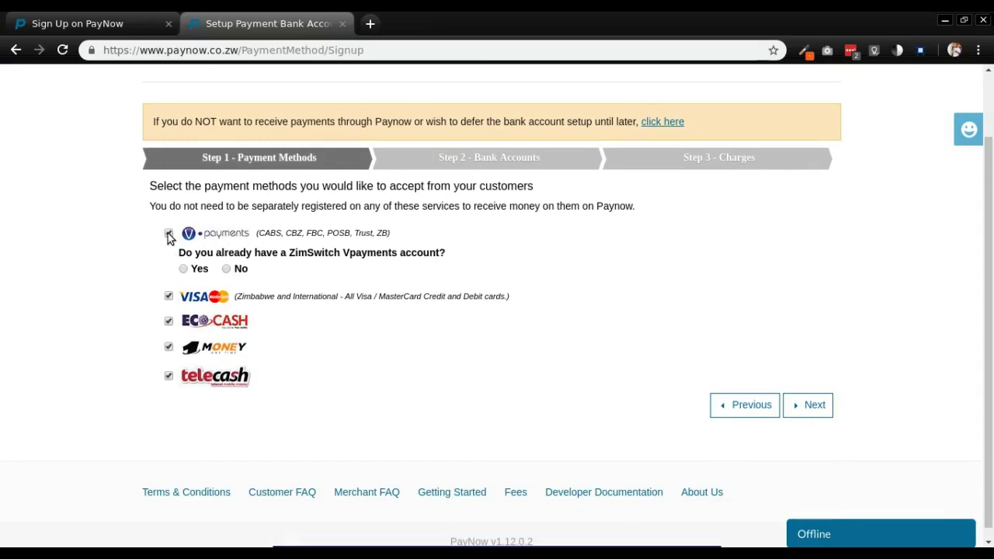
scroll(179, 238, "down", 1)
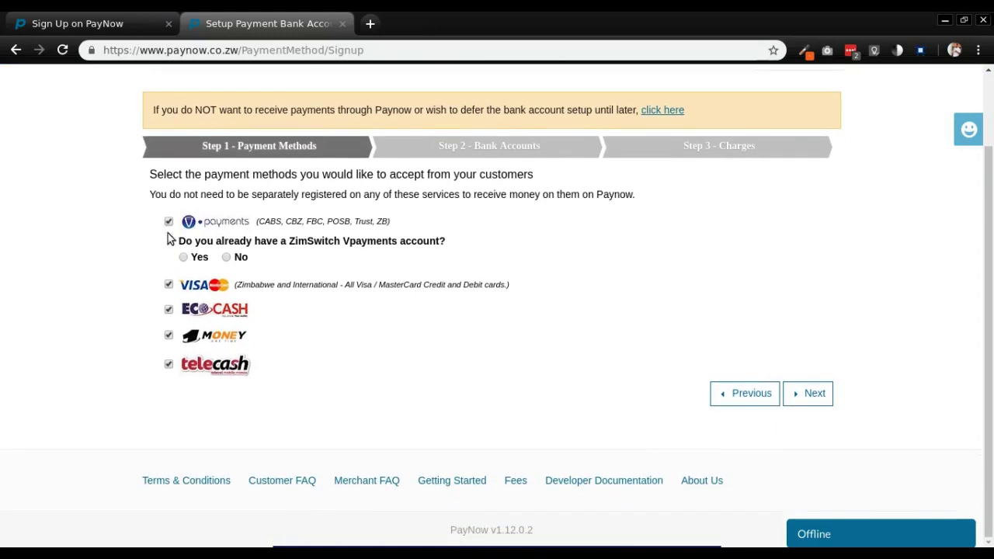
left_click(812, 398)
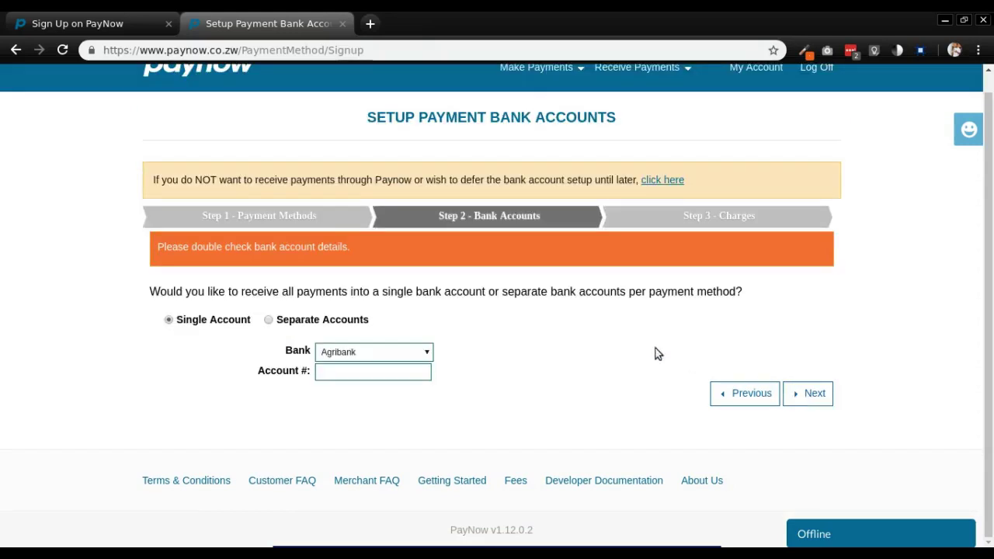
- Review the bank list and compare the Separate Account and Single Account options
left_click(427, 355)
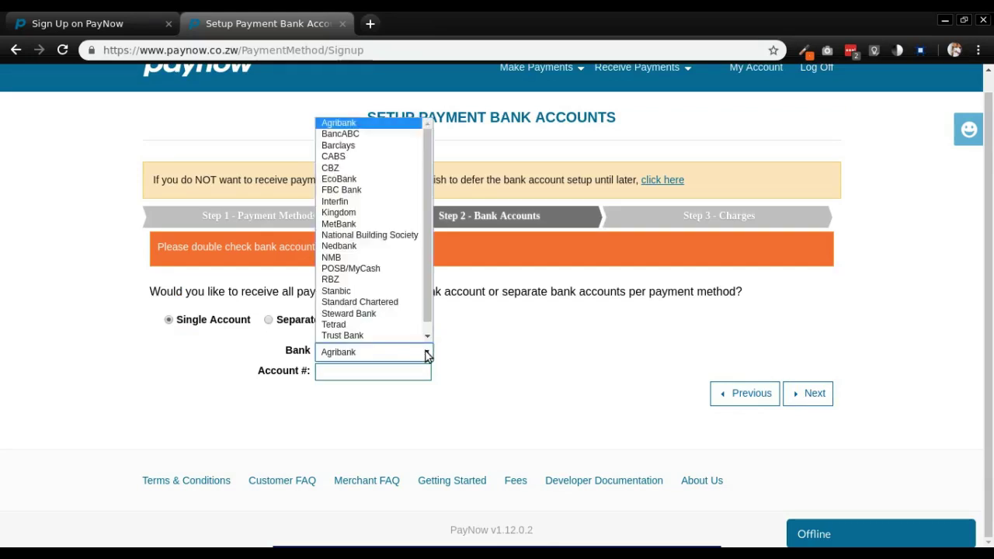
left_click(426, 355)
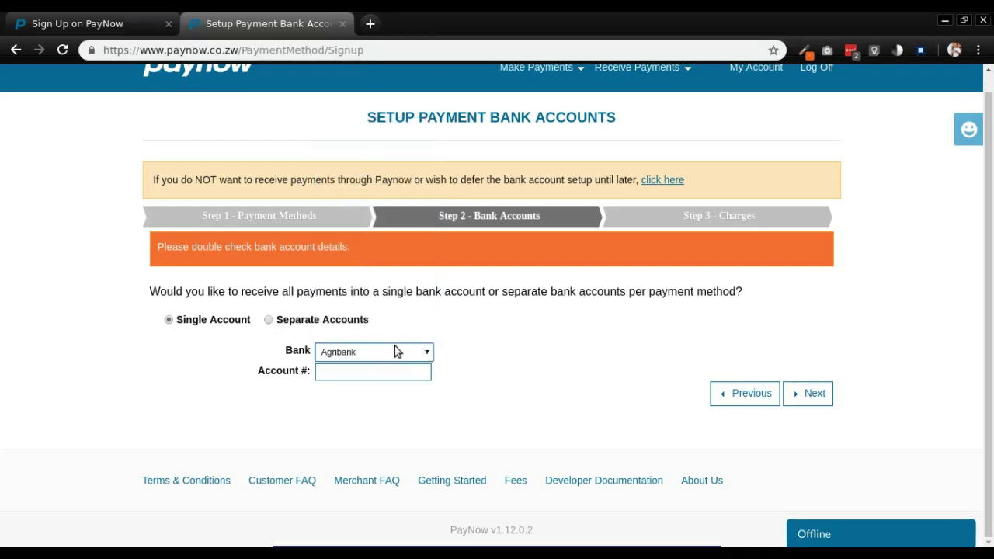
left_click(268, 320)
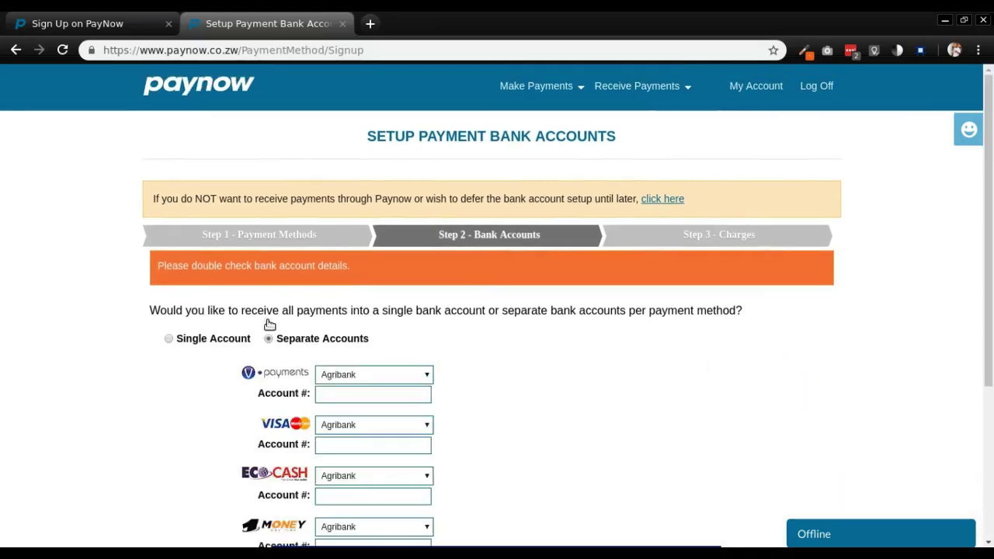
scroll(283, 305, "down", 3)
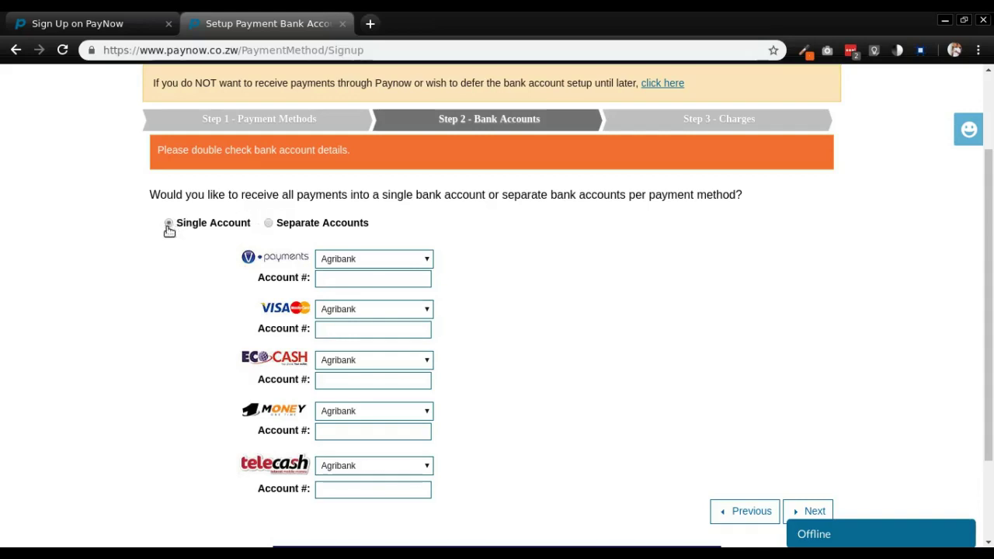
left_click(168, 226)
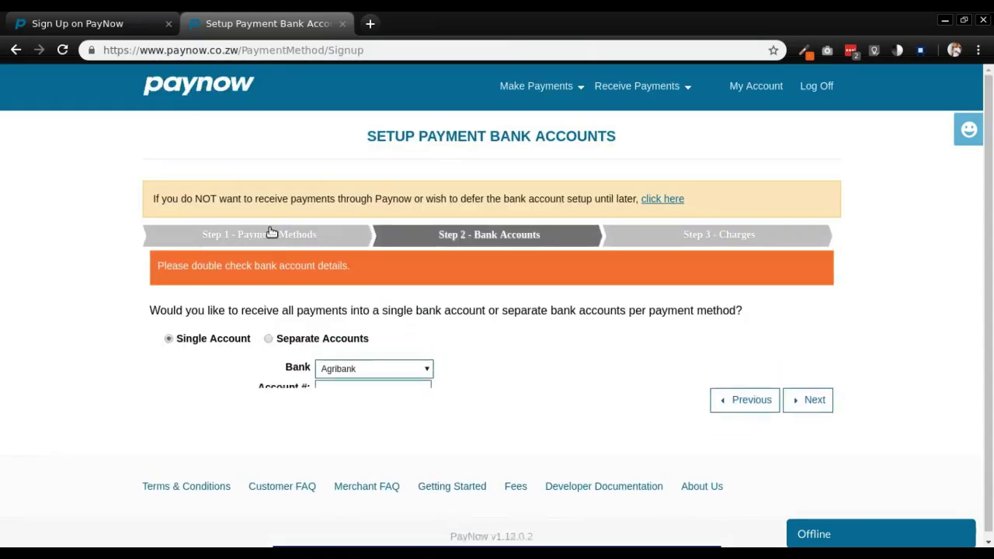
left_click(268, 338)
- Settle on Single Account with Agribank for all payments and proceed to Step 3 Charges
scroll(361, 250, "down", 2)
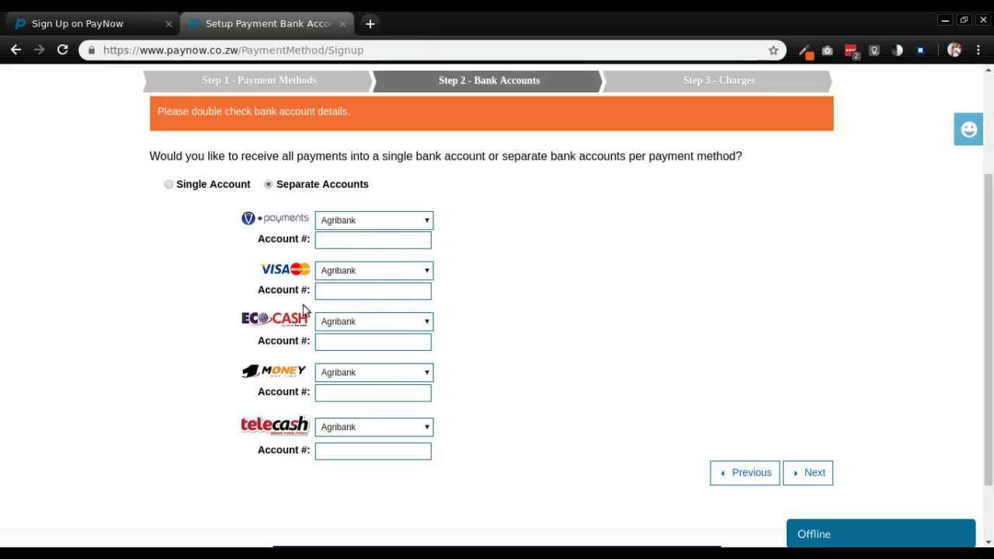
left_click(427, 222)
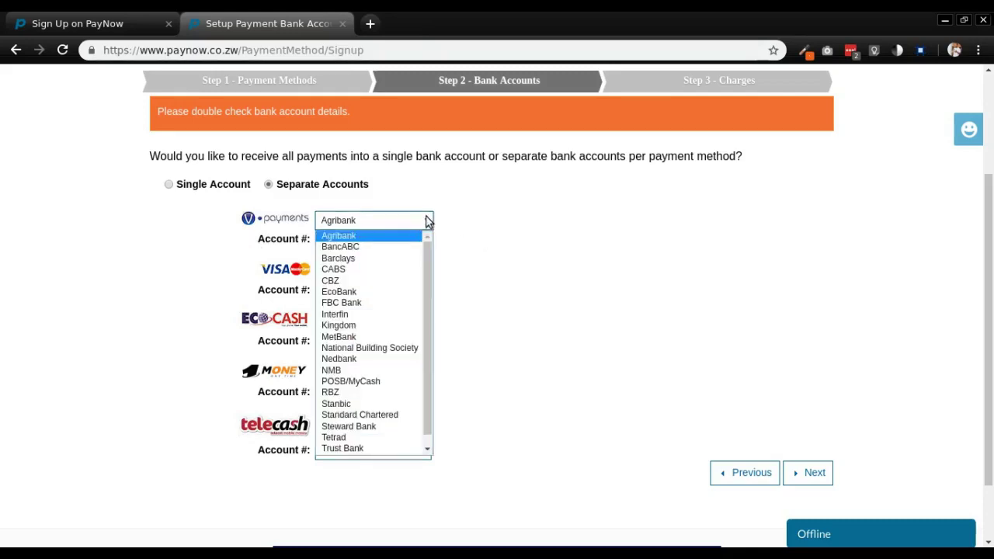
left_click(425, 223)
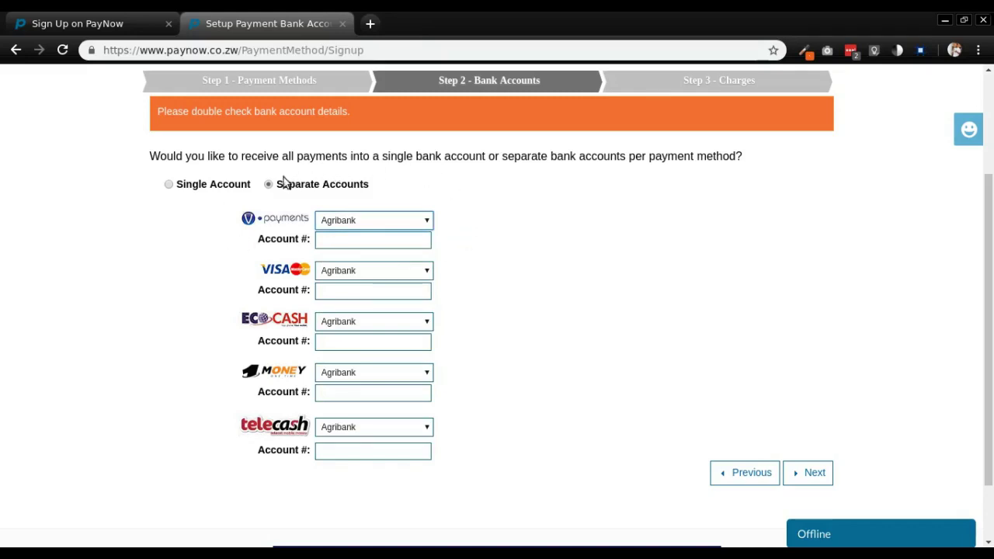
left_click(171, 186)
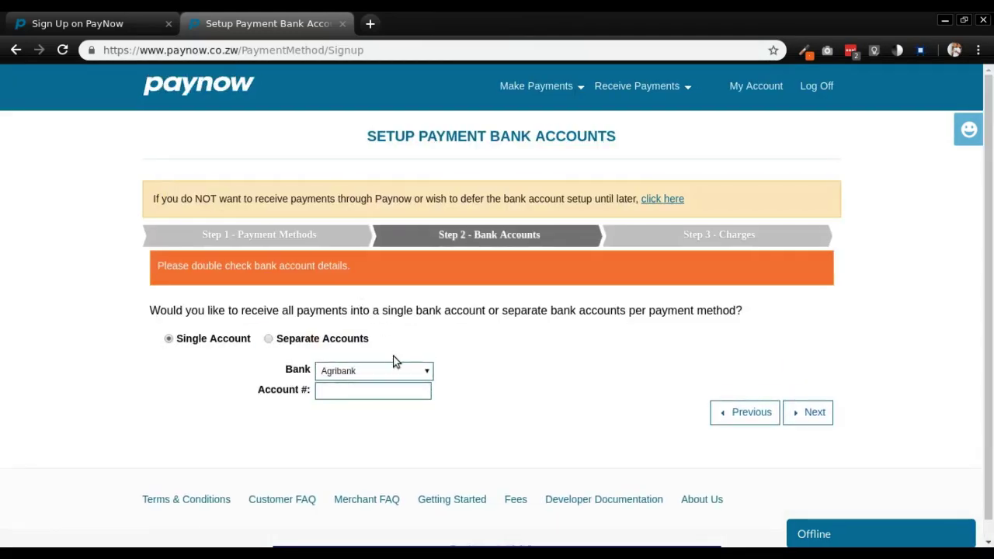
scroll(765, 385, "down", 1)
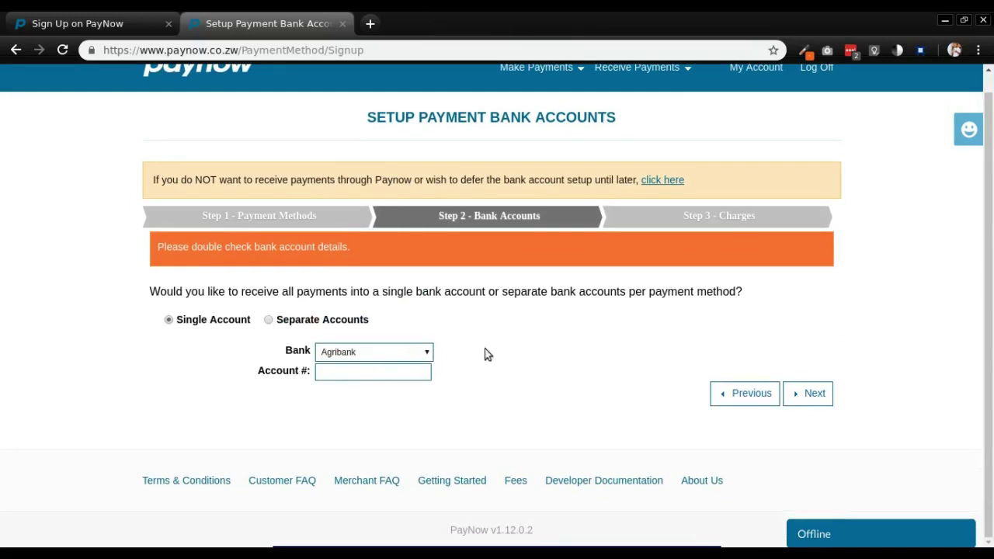
left_click(814, 396)
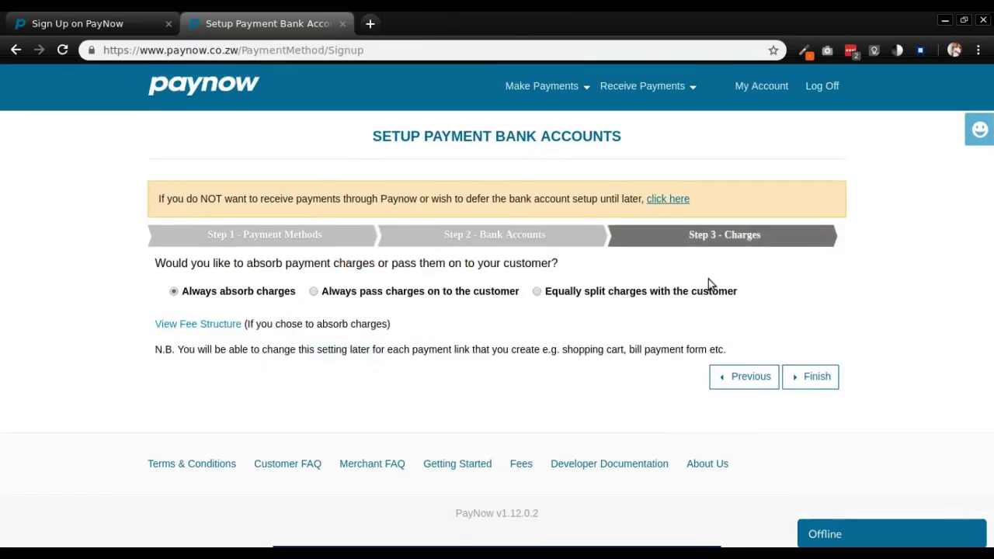